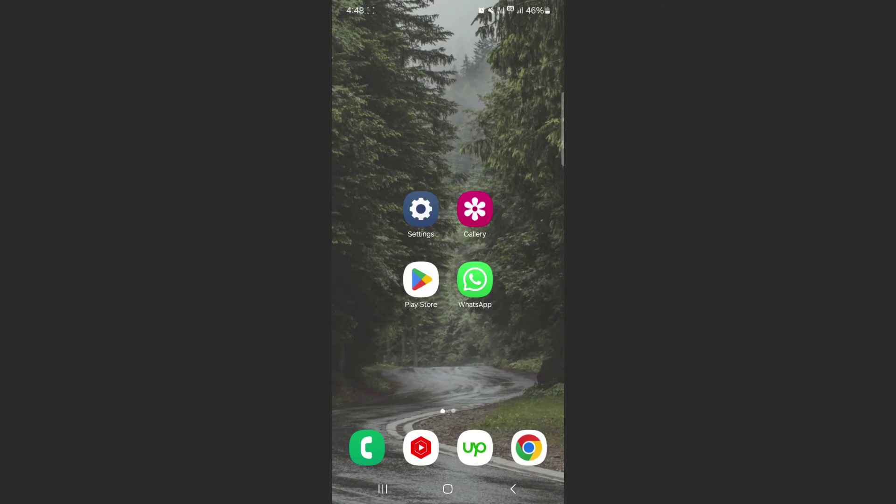
# Launch Settings from the home screen and go to General management
pyautogui.click(421, 210)
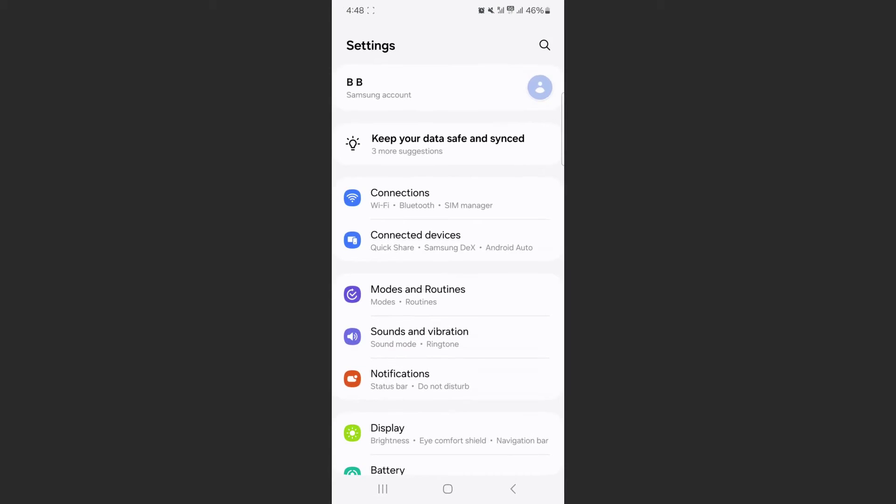
pyautogui.scroll(-5, 486, 380)
pyautogui.scroll(-5, 530, 160)
pyautogui.scroll(-5, 535, 143)
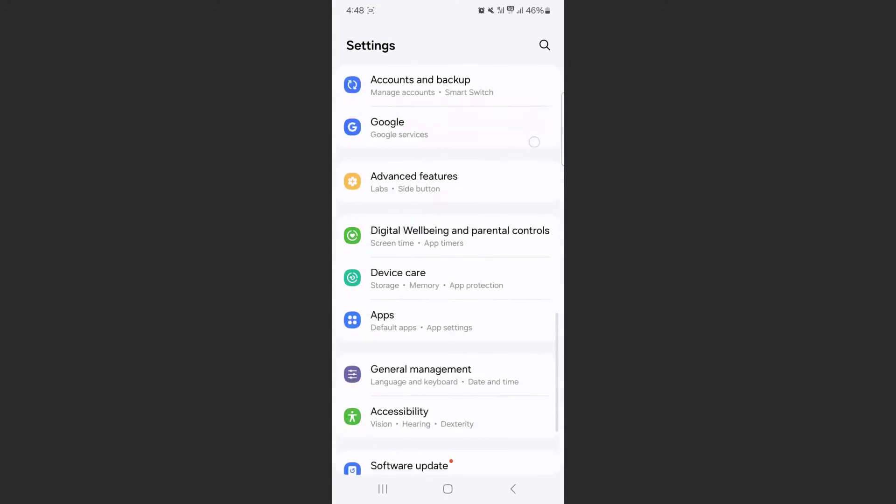
pyautogui.click(463, 268)
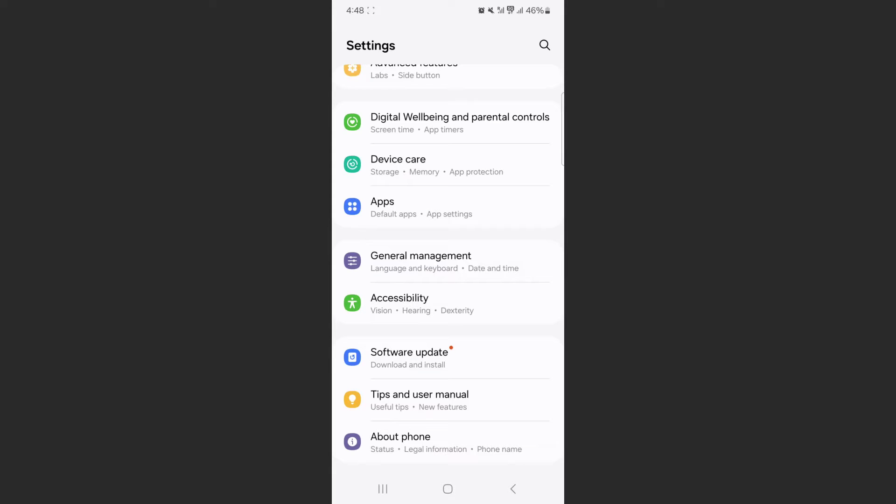
pyautogui.click(474, 263)
pyautogui.scroll(-3, 466, 423)
pyautogui.scroll(-3, 493, 305)
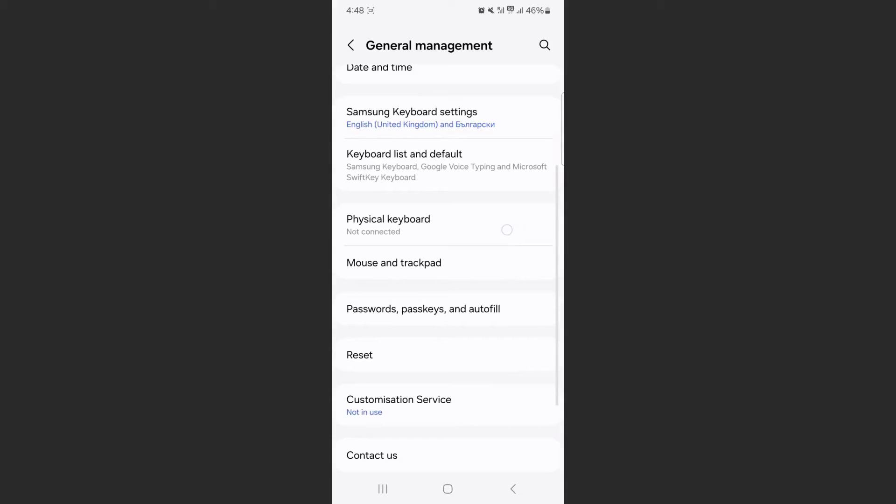
pyautogui.scroll(-2, 497, 291)
# Scroll General management and open its Reset page
pyautogui.moveTo(403, 244); pyautogui.dragTo(496, 239)
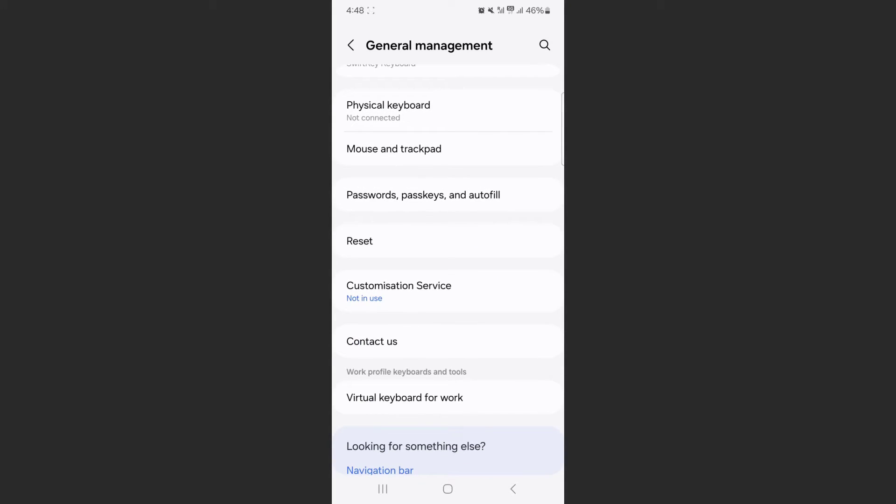
pyautogui.click(411, 247)
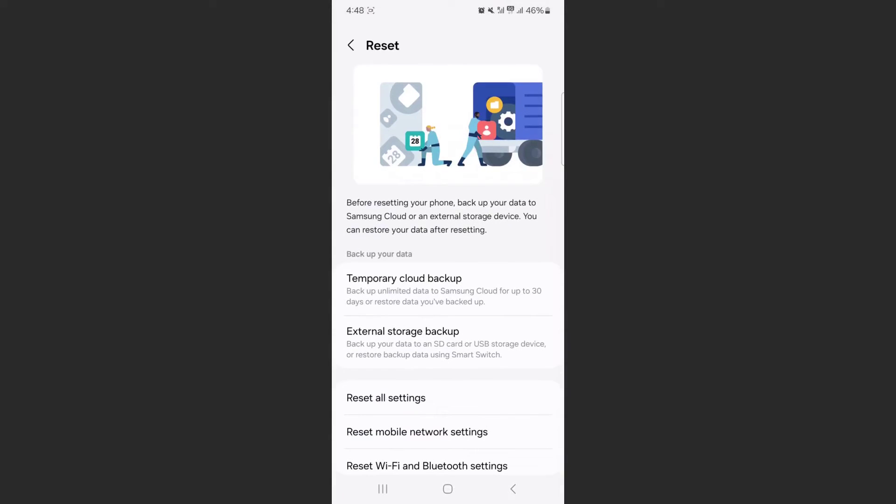
pyautogui.scroll(-3, 531, 308)
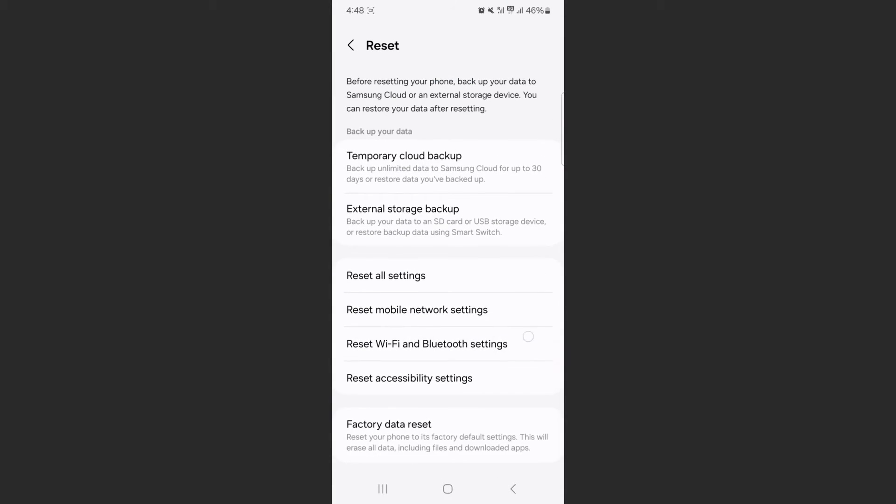
# View the Reset Wi-Fi and Bluetooth settings page without resetting, then back out
pyautogui.click(503, 346)
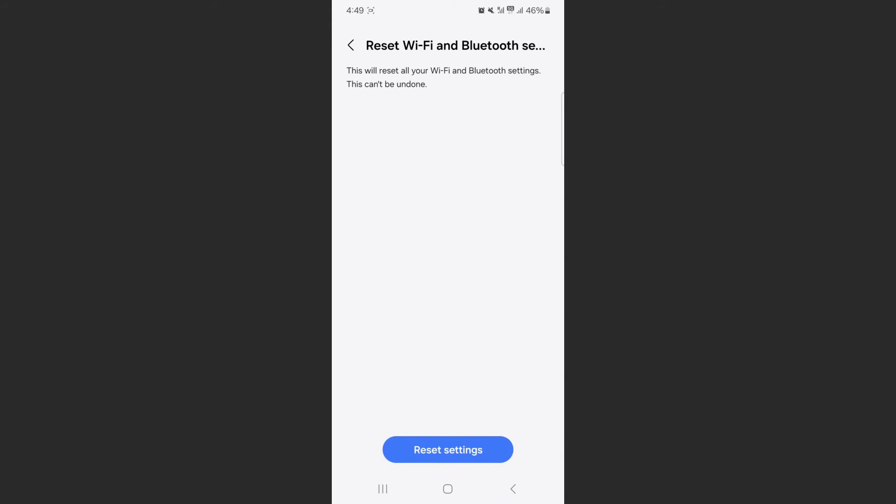
pyautogui.press('Escape')
pyautogui.press('Escape')
pyautogui.press('Escape')
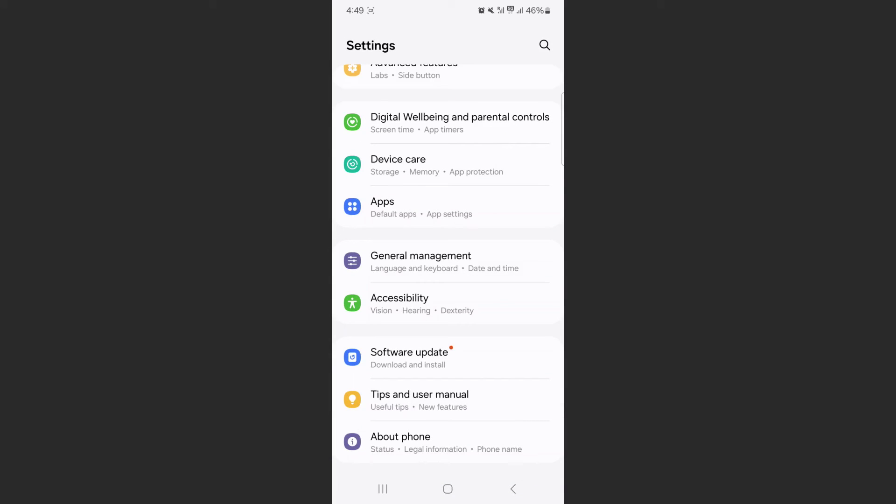
# Search settings for 'reset blu' and open the Reset Wi-Fi and Bluetooth settings result
pyautogui.click(545, 45)
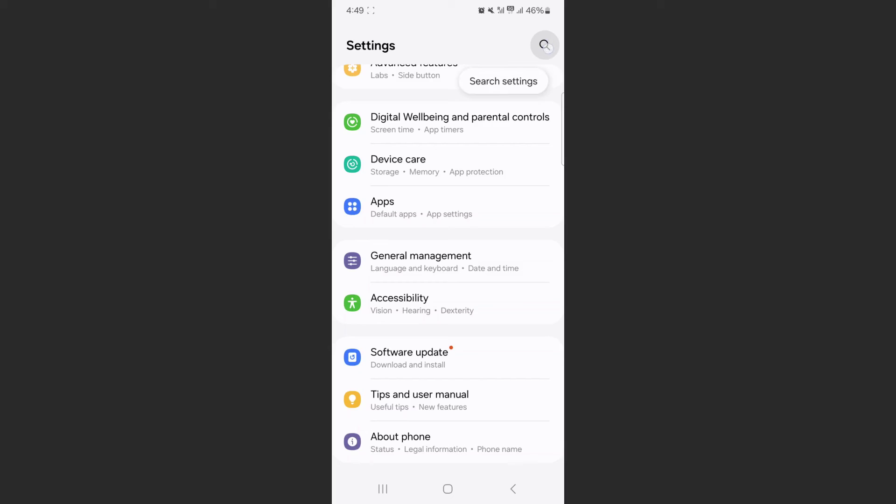
pyautogui.click(545, 45)
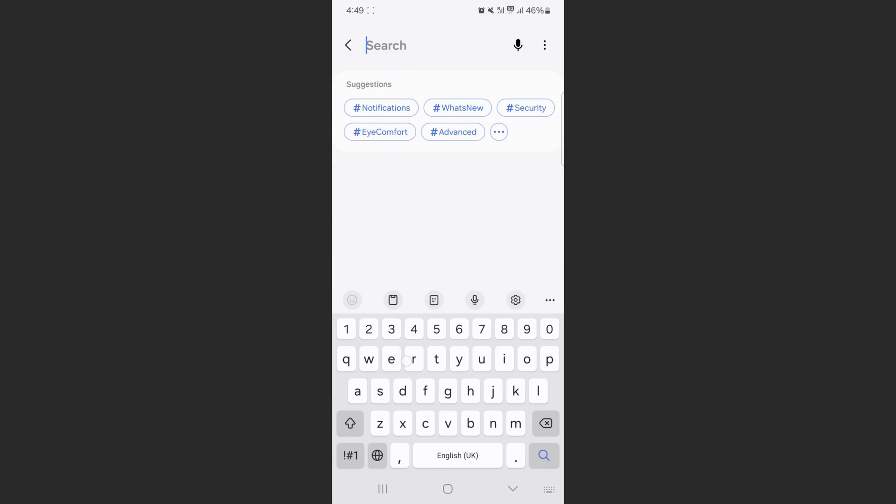
pyautogui.write('reset bl')
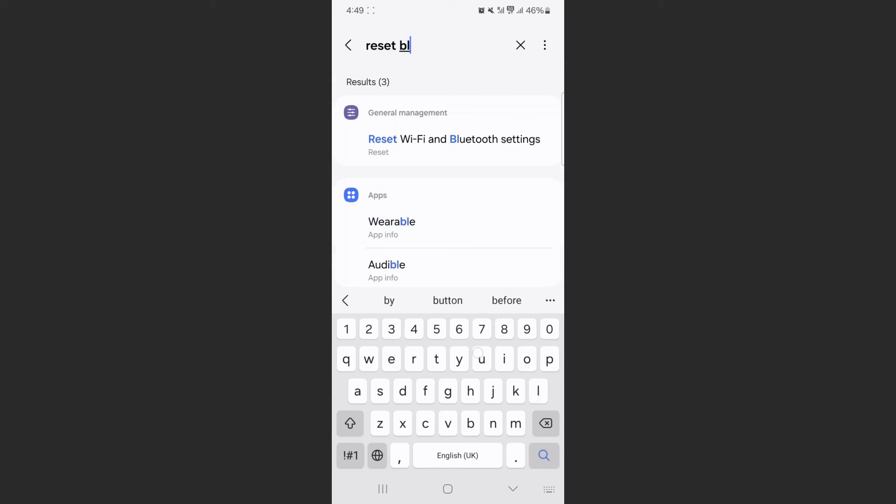
pyautogui.write('u')
pyautogui.click(472, 139)
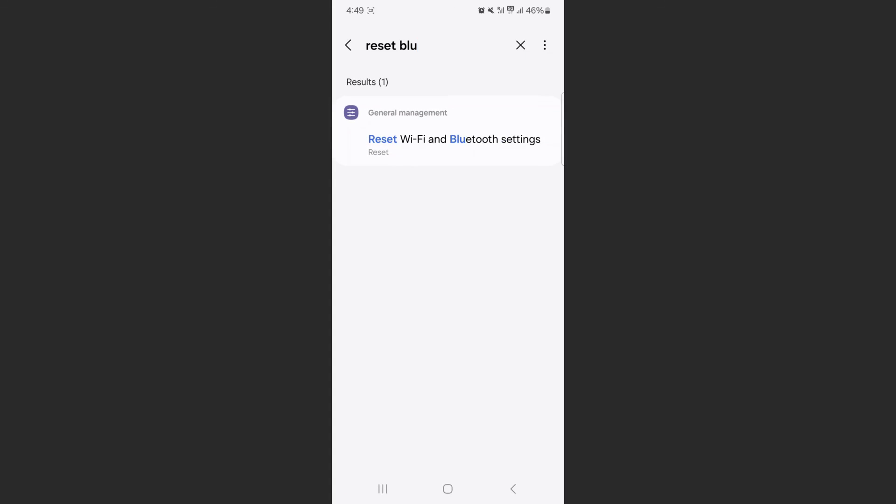
pyautogui.moveTo(500, 383)
pyautogui.mouseDown()
pyautogui.moveTo(542, 218)
pyautogui.moveTo(512, 321)
pyautogui.moveTo(512, 175)
pyautogui.mouseUp()
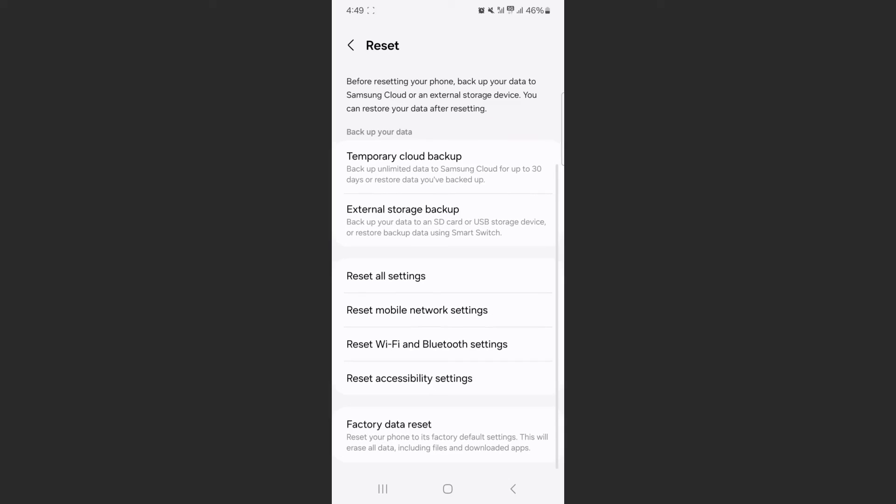